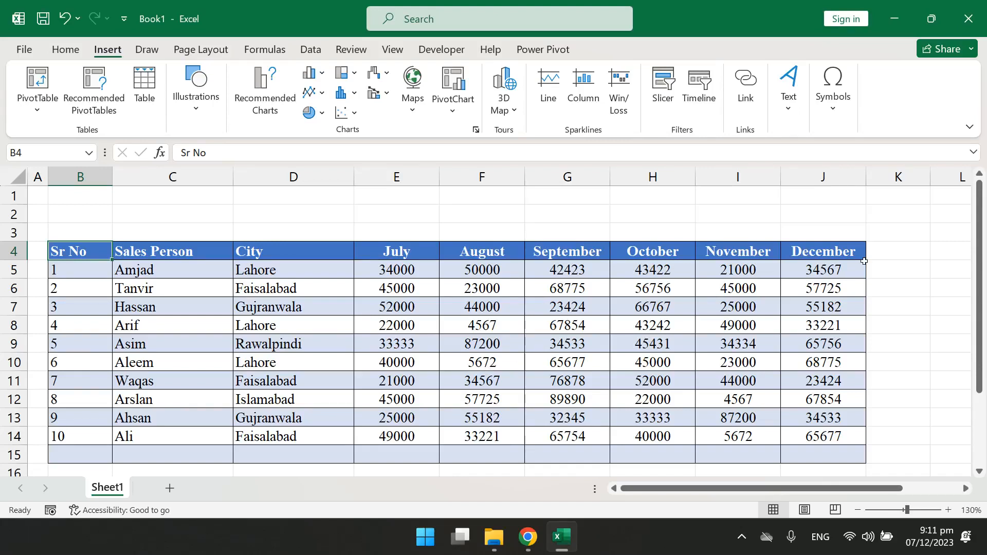
click(658, 98)
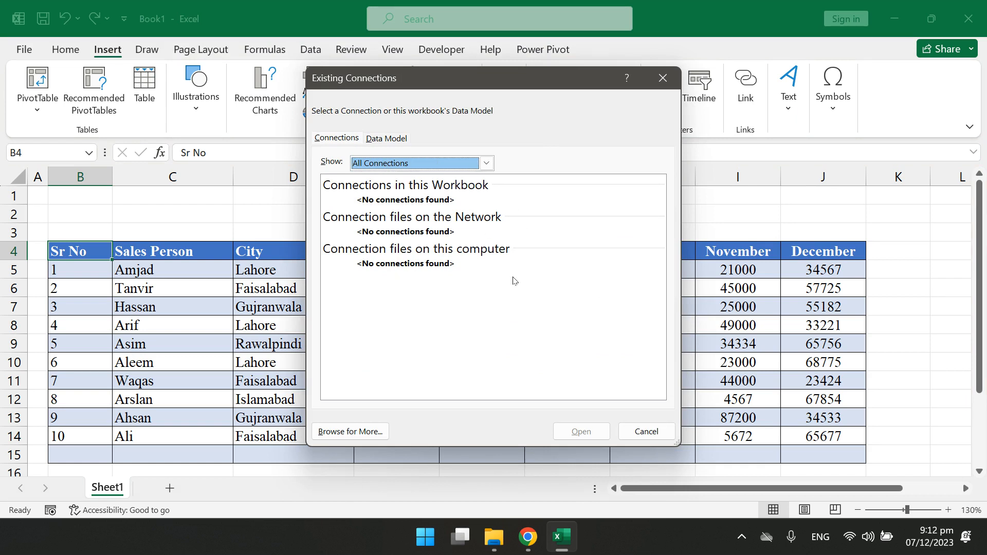
click(664, 78)
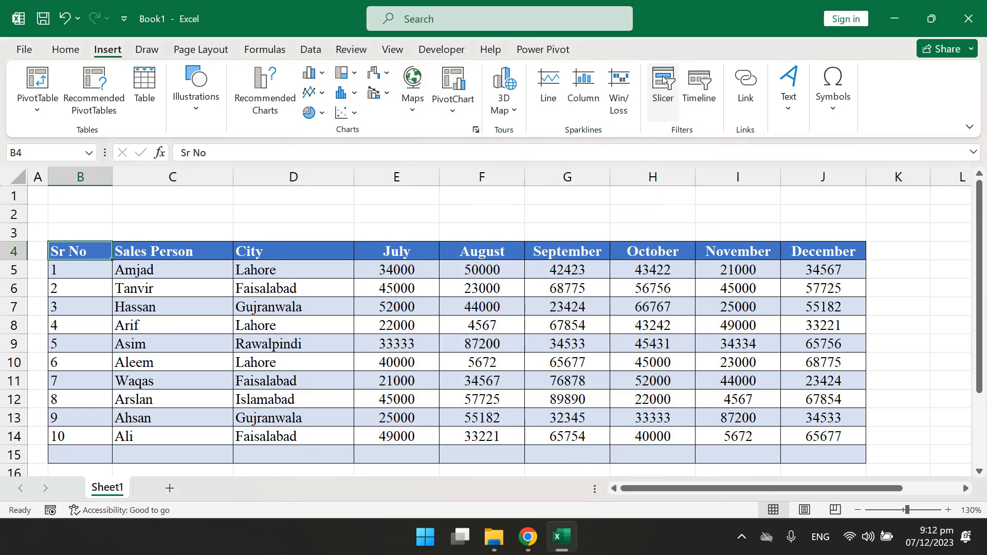
click(343, 272)
- Convert the sales data range B4:J15 into a table with headers
click(85, 255)
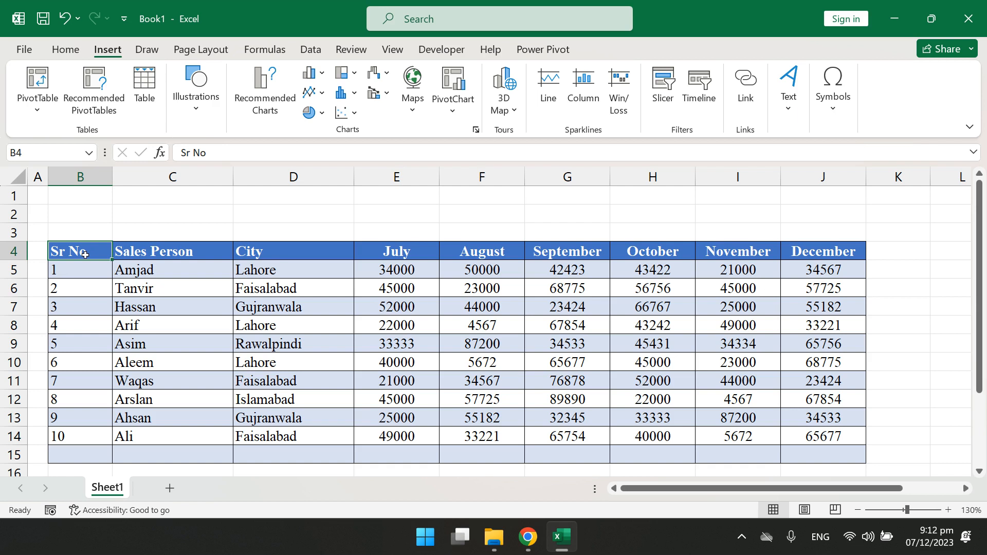
shift+click(816, 454)
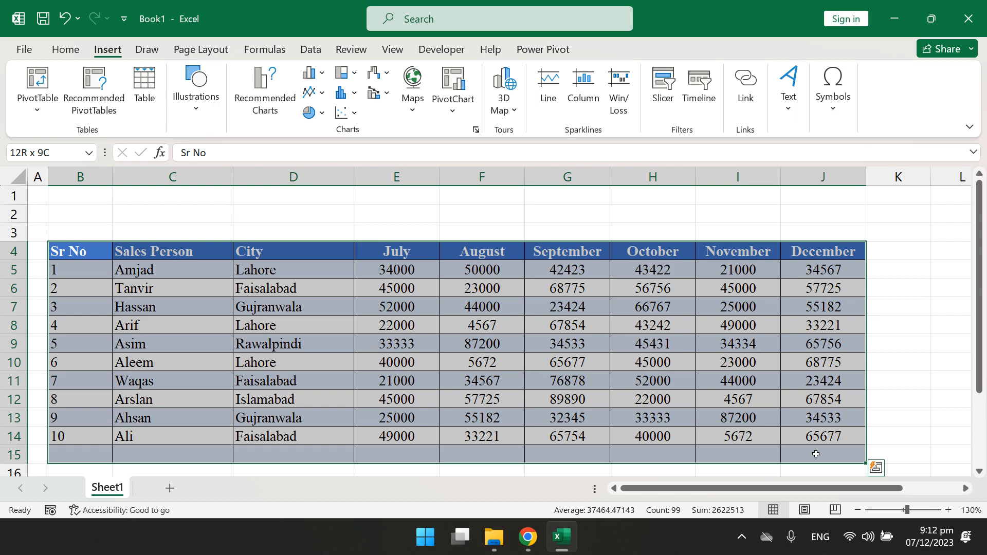
key(ctrl+t)
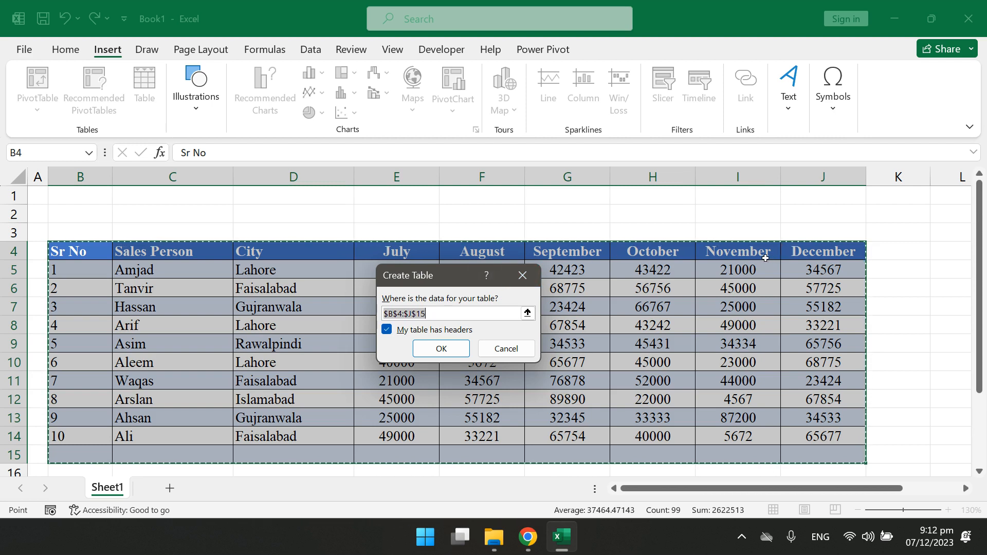
click(448, 351)
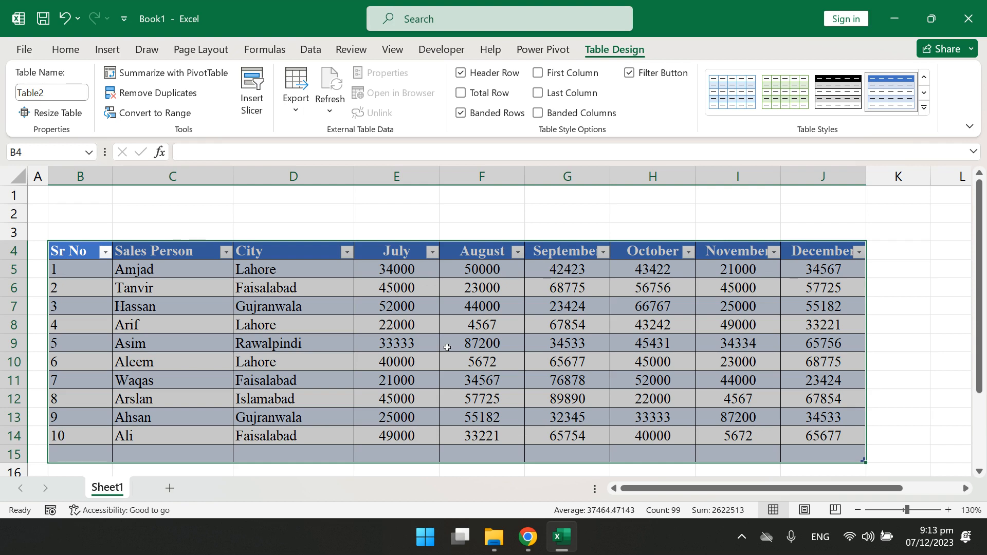
click(447, 347)
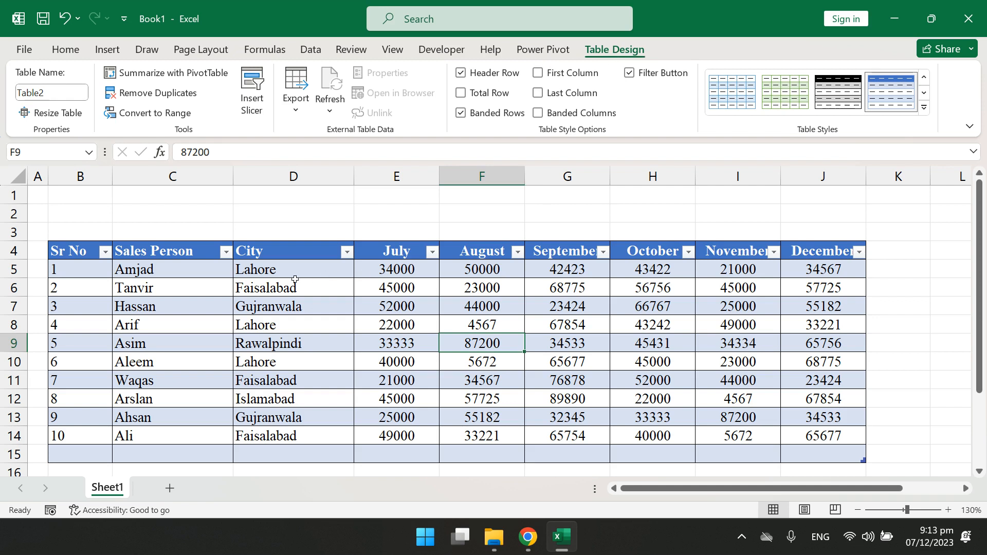
click(712, 289)
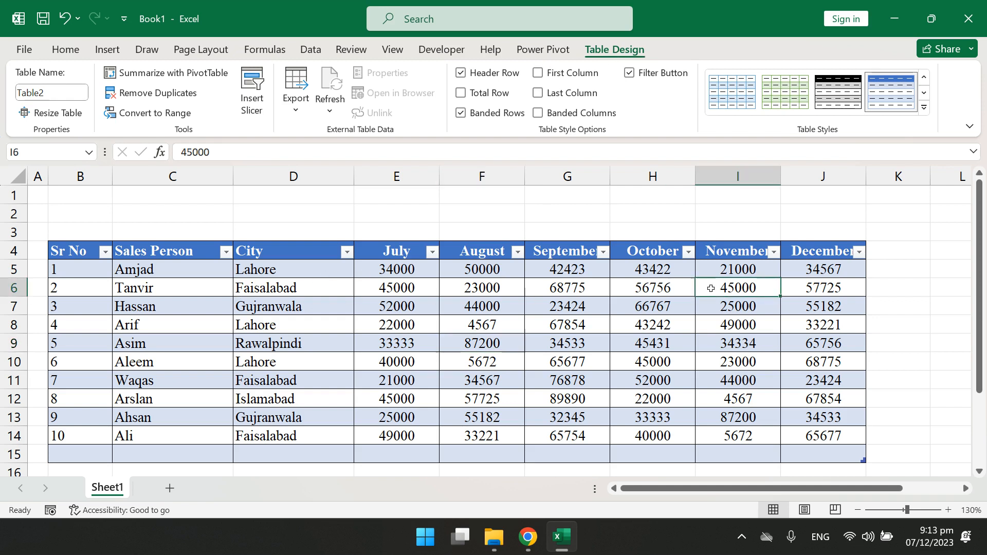
click(282, 283)
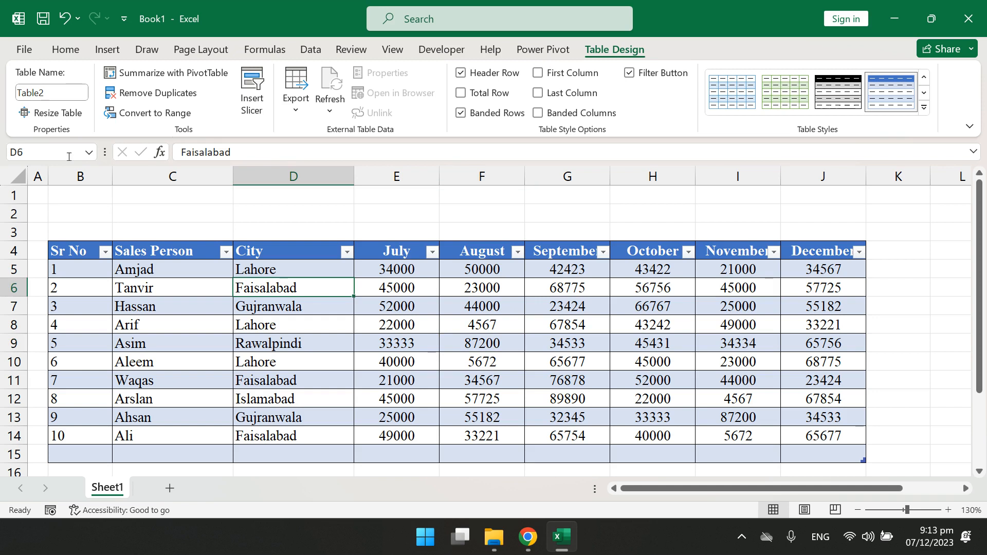
- Rename the table as Sales
click(55, 92)
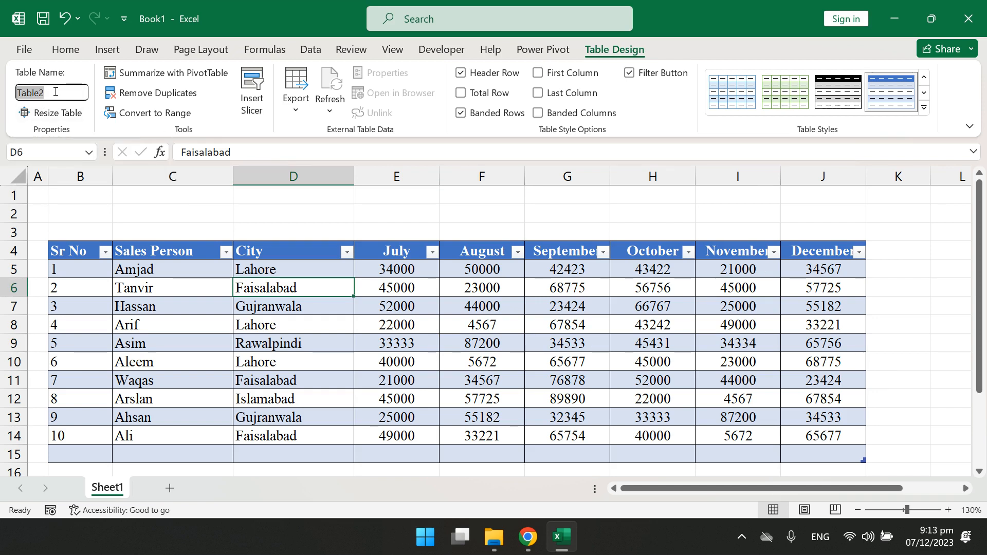
text(Sales)
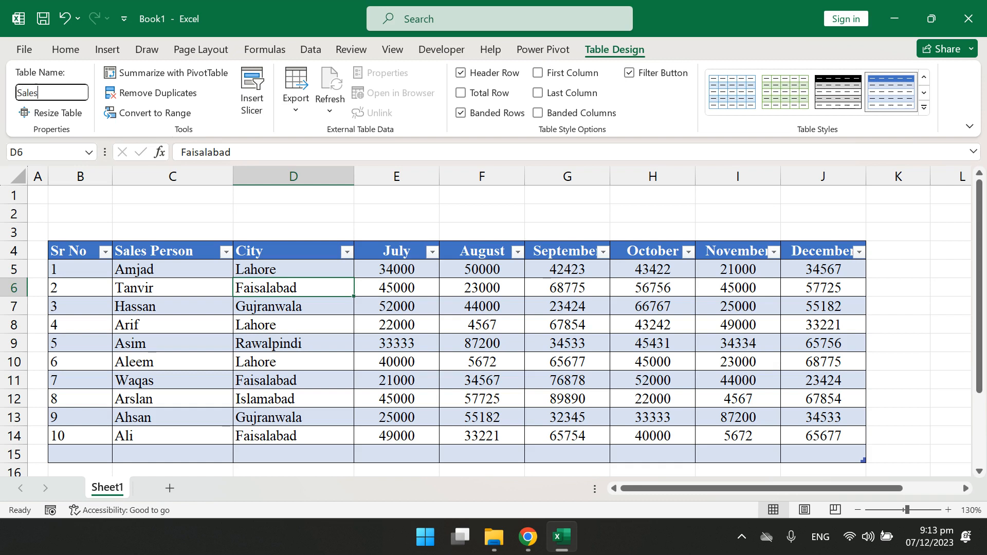
key(Return)
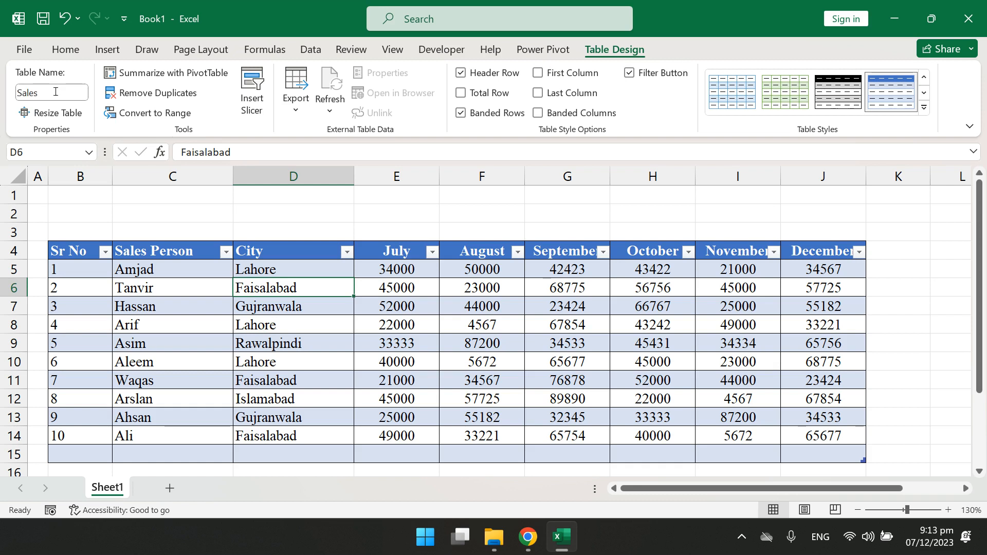
- Insert slicers for the Sales Person and City fields of the Sales table
click(405, 300)
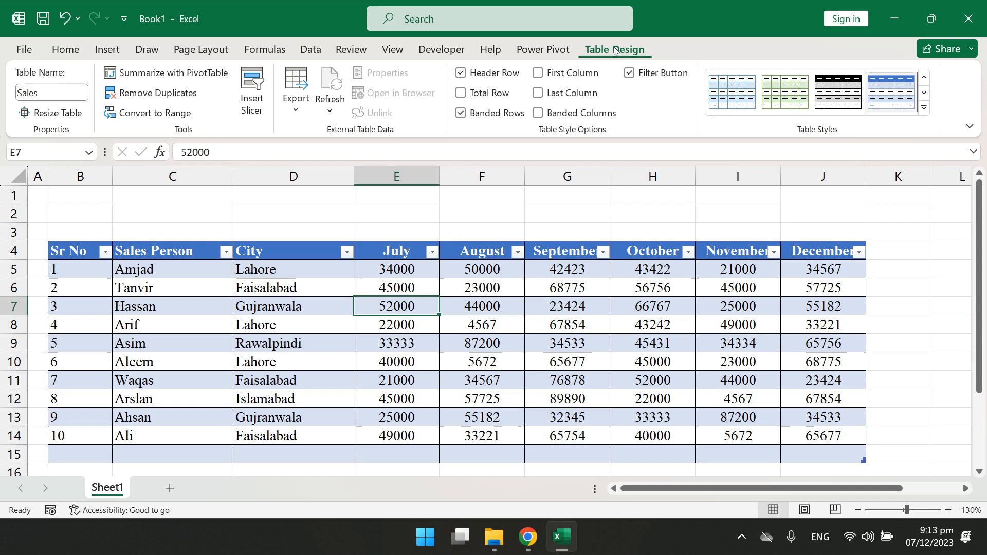
click(262, 95)
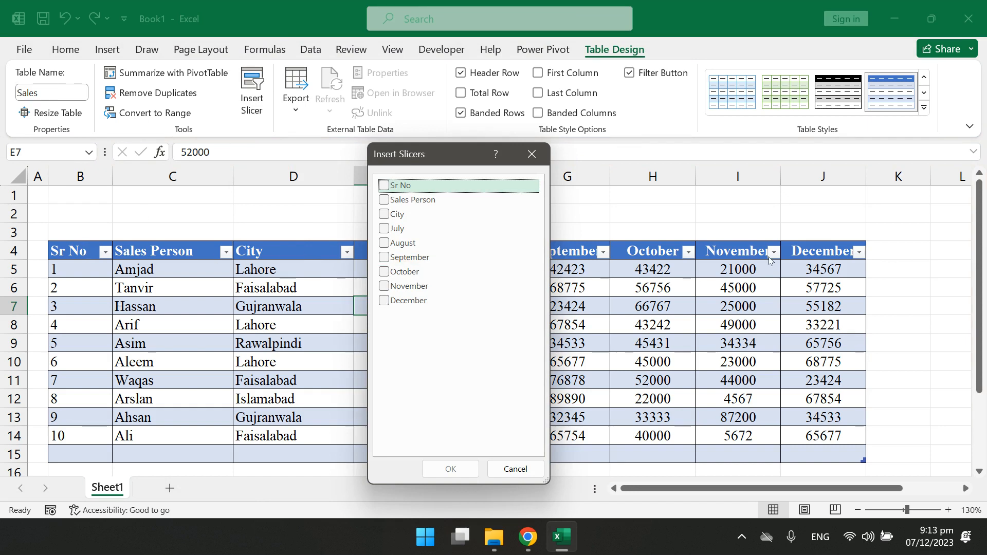
click(383, 216)
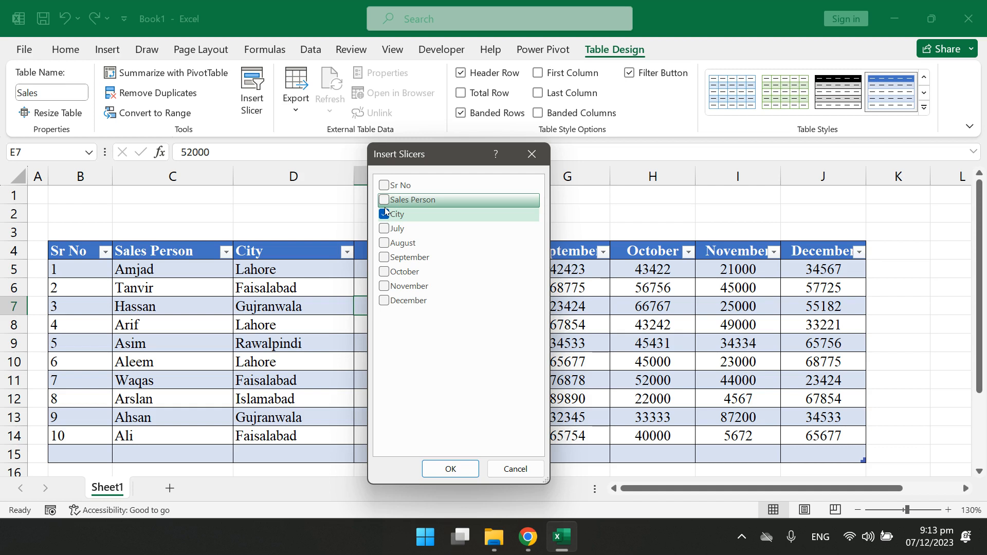
click(386, 204)
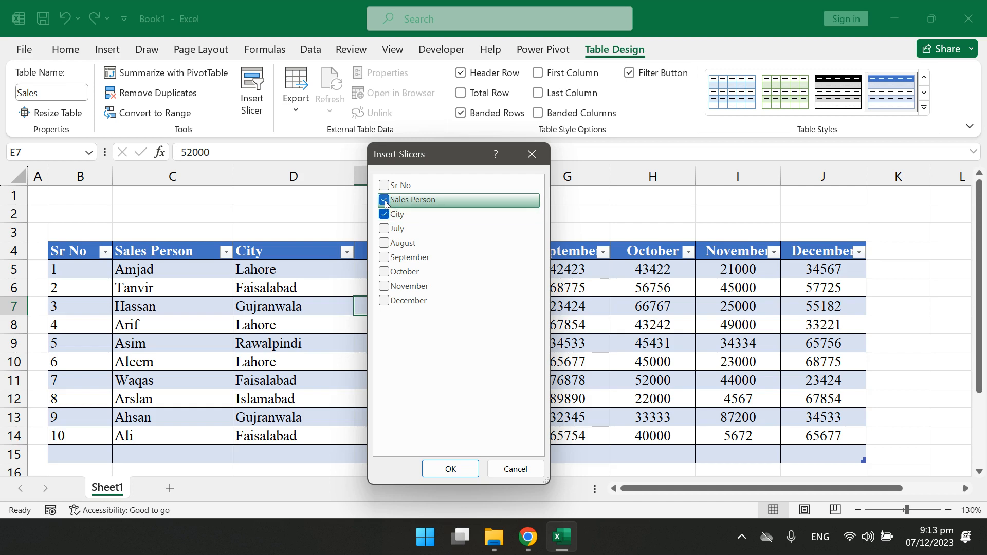
click(450, 469)
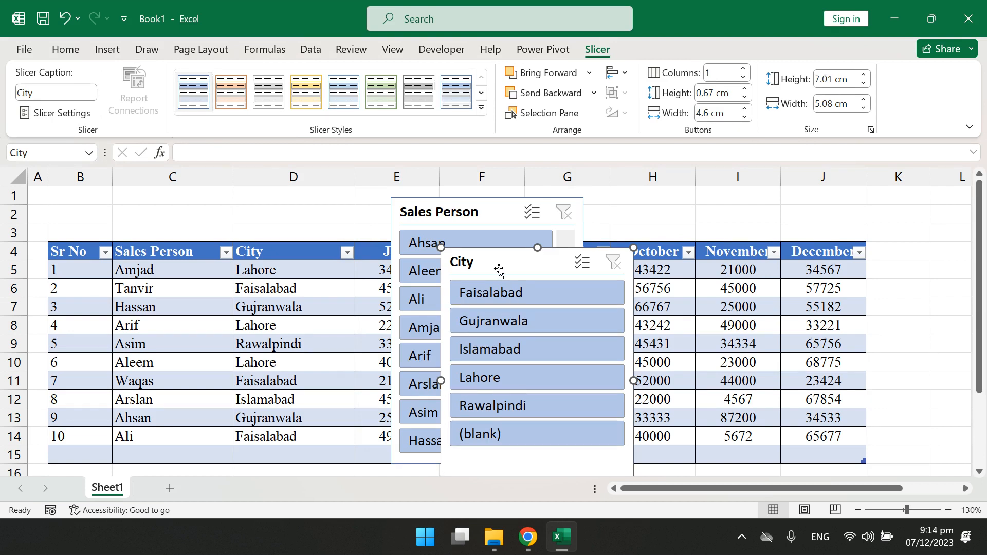
- Separate the two slicers, placing City over columns B and C and Sales Person over columns F to H, near the sheet's upper edge
drag(499, 271, 197, 251)
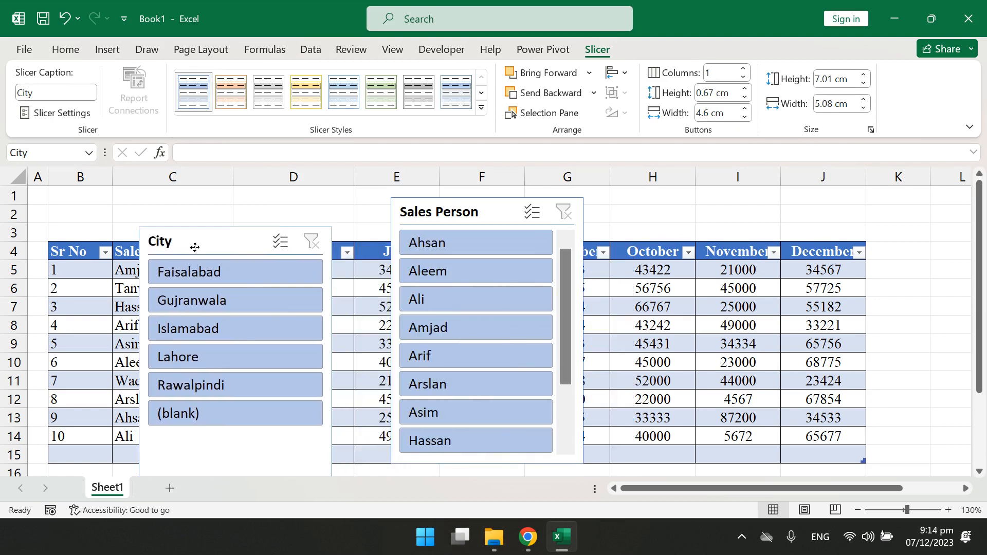
drag(436, 213, 483, 203)
drag(227, 240, 139, 203)
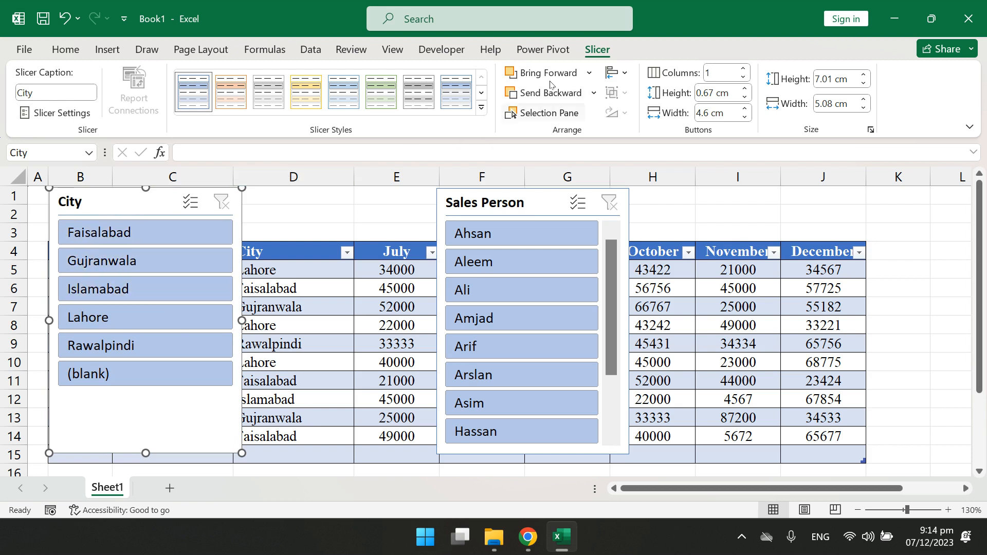
- Arrange the City slicer's buttons in 3 columns and resize the slicer to about 6.3 cm wide and 2.5 cm high
click(744, 70)
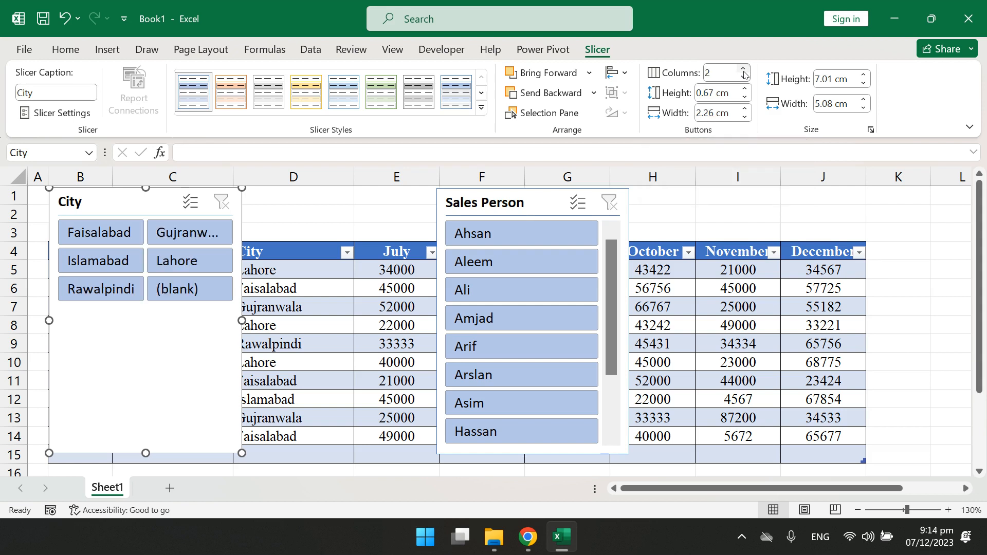
click(744, 72)
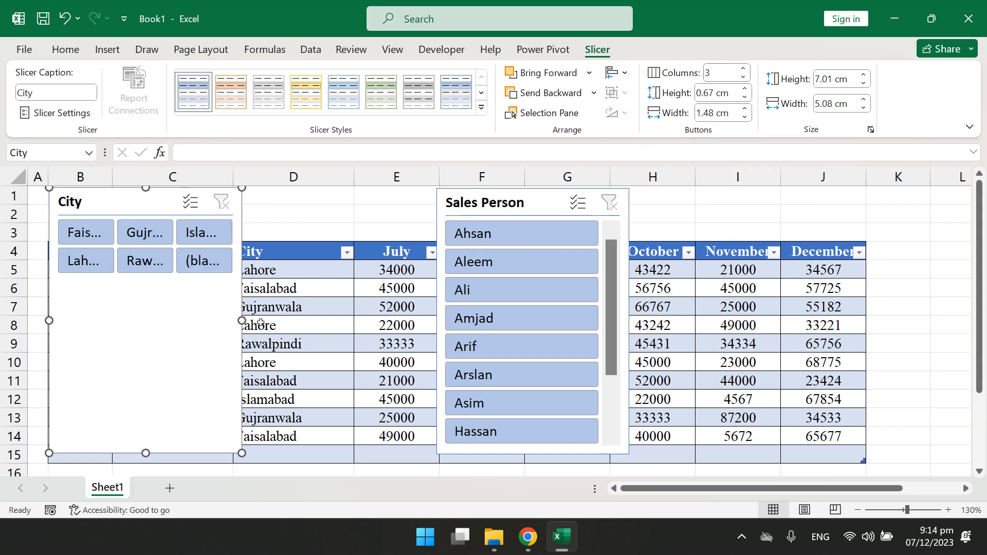
drag(242, 321, 287, 320)
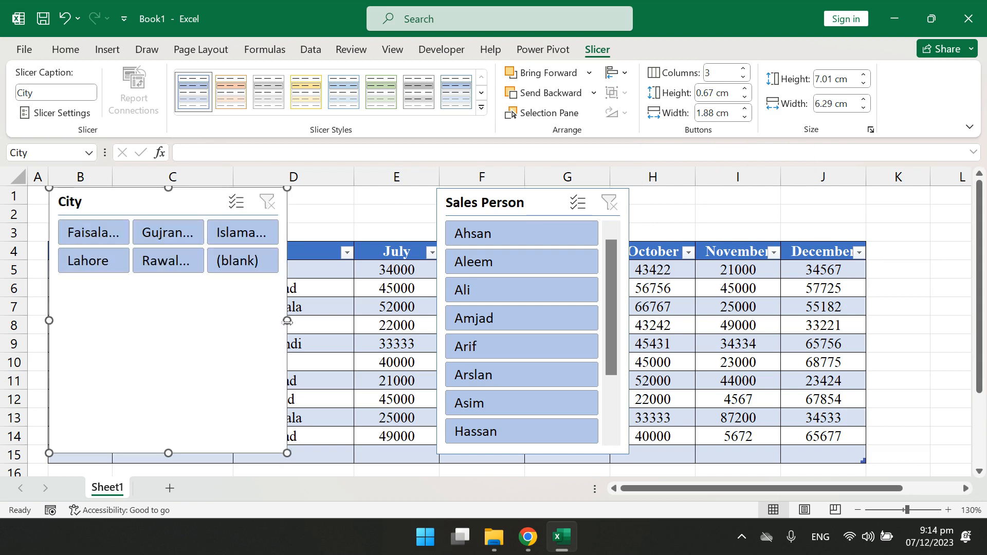
drag(168, 453, 168, 282)
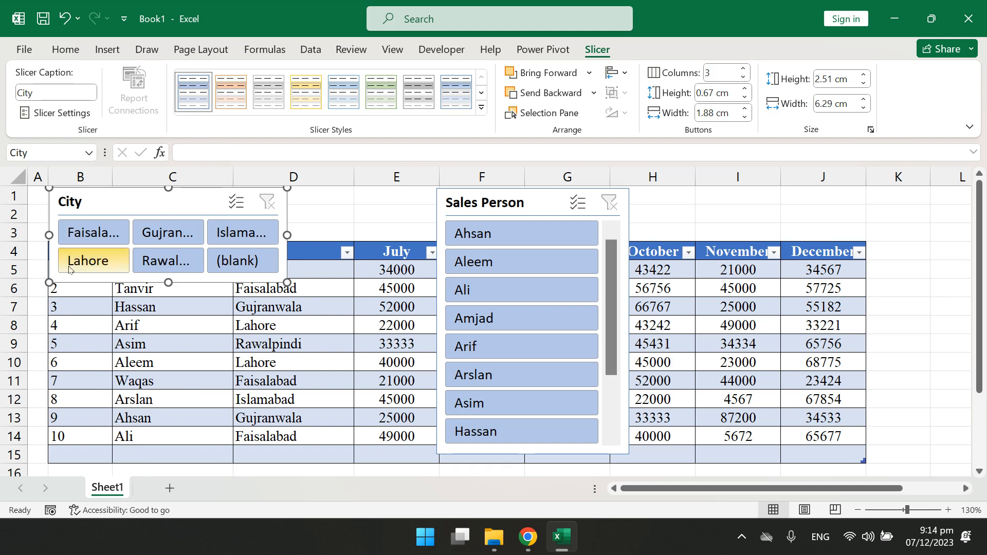
- Insert three blank rows at row 2 to make room for the slicers above the table
click(15, 217)
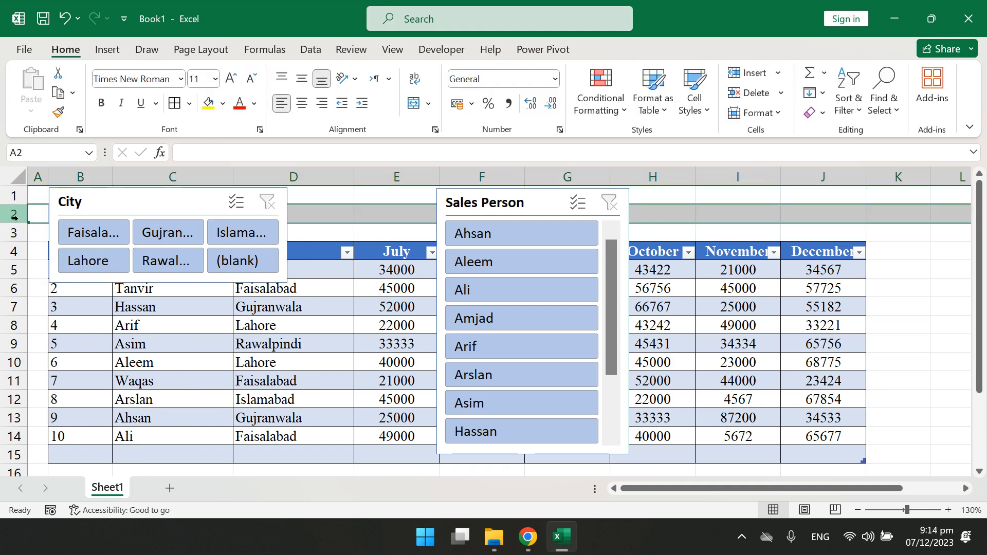
key(ctrl+shift+plus)
key(ctrl+shift+plus)
key(ctrl+shift+plus)
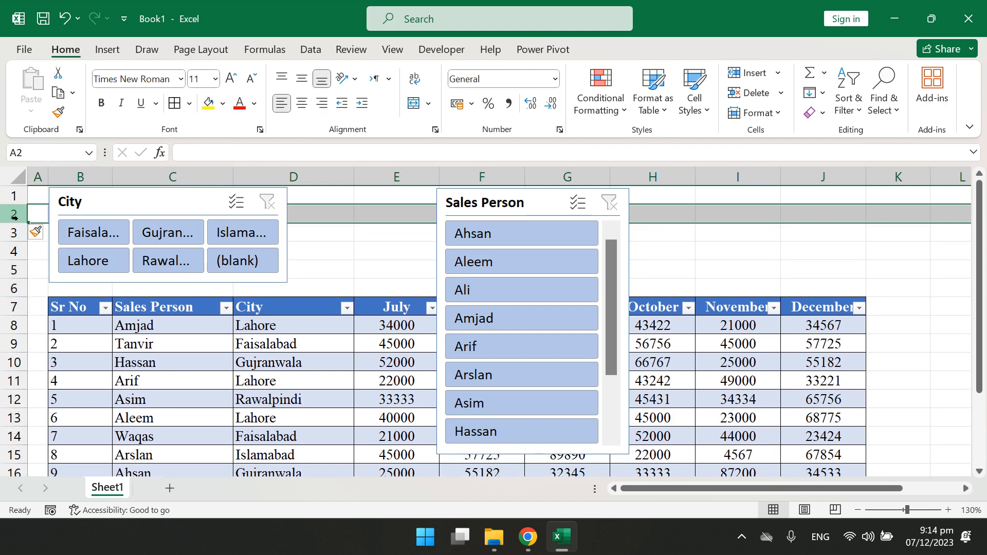
- Move the City slicer down slightly to sit just above the table, and widen it to the outer edge of column D
click(121, 198)
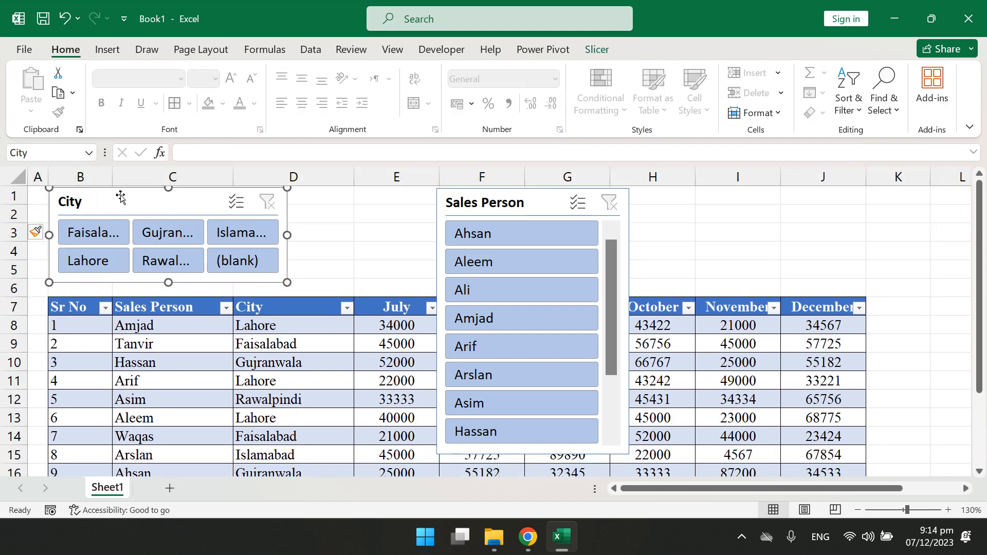
drag(120, 195, 119, 202)
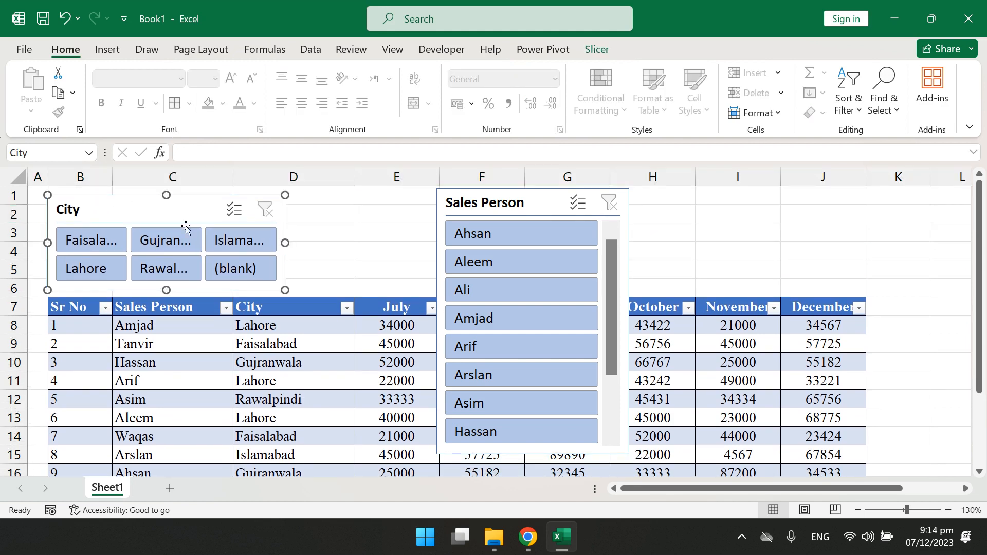
drag(286, 242, 354, 247)
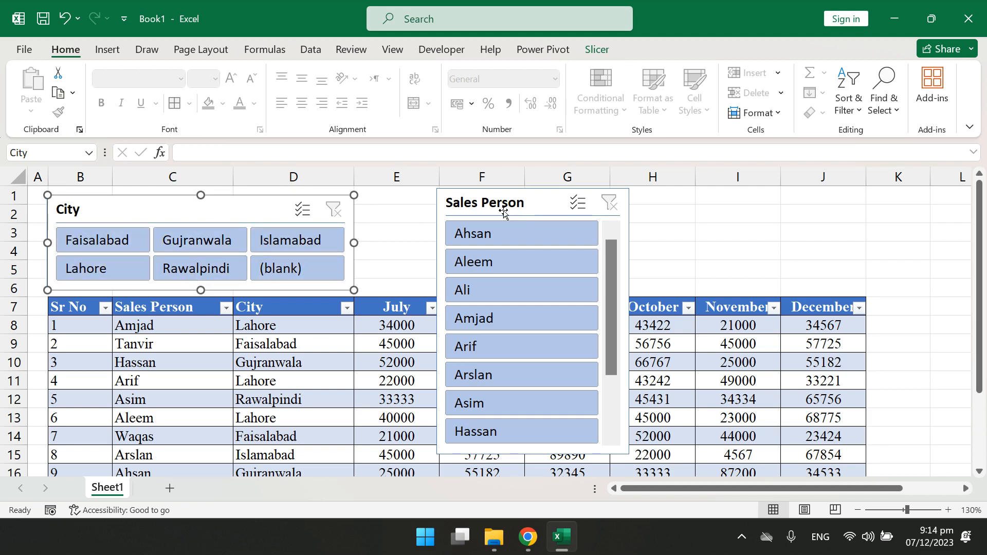
- Lay out the Sales Person slicer beside the City slicer with 6 button columns and a width of about 13.1 cm
drag(503, 202, 434, 208)
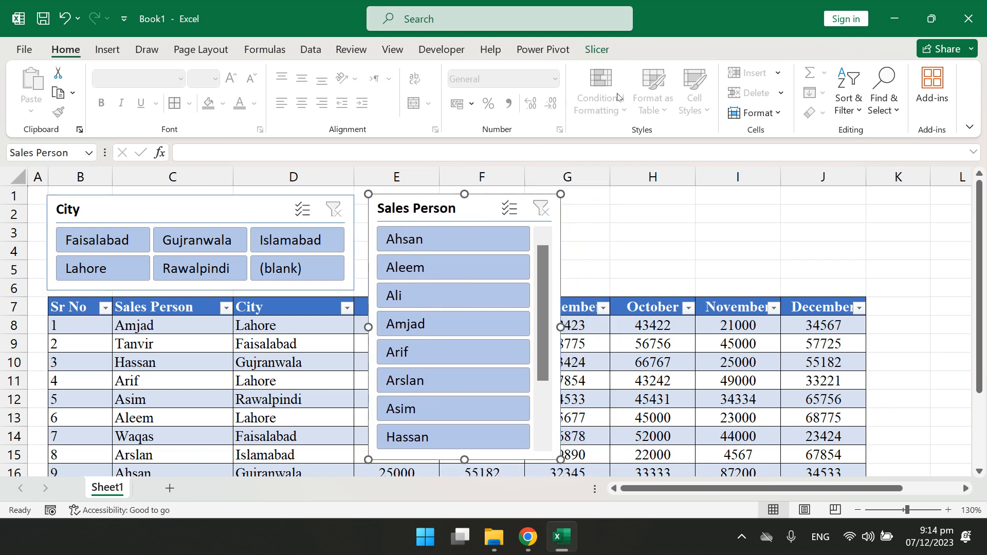
click(593, 47)
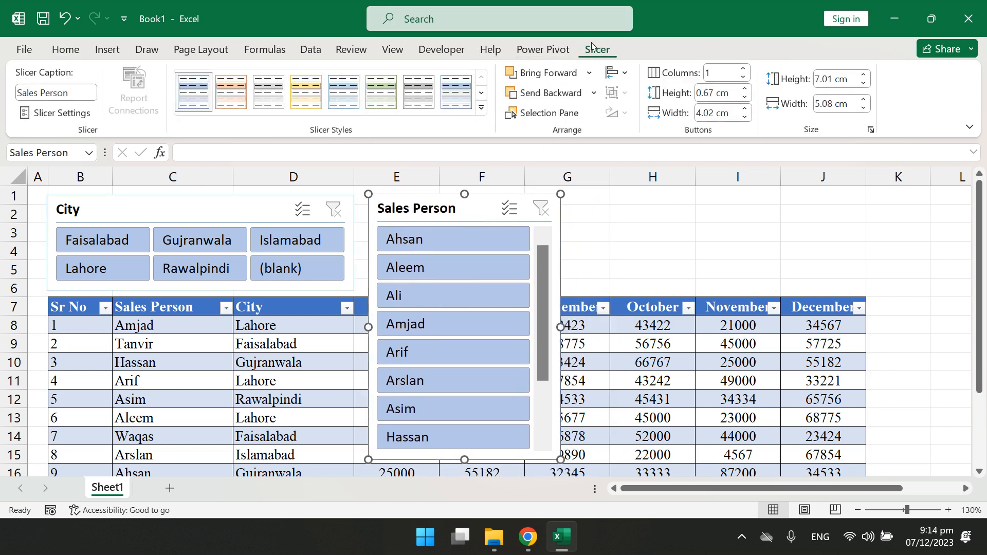
click(744, 68)
click(744, 68)
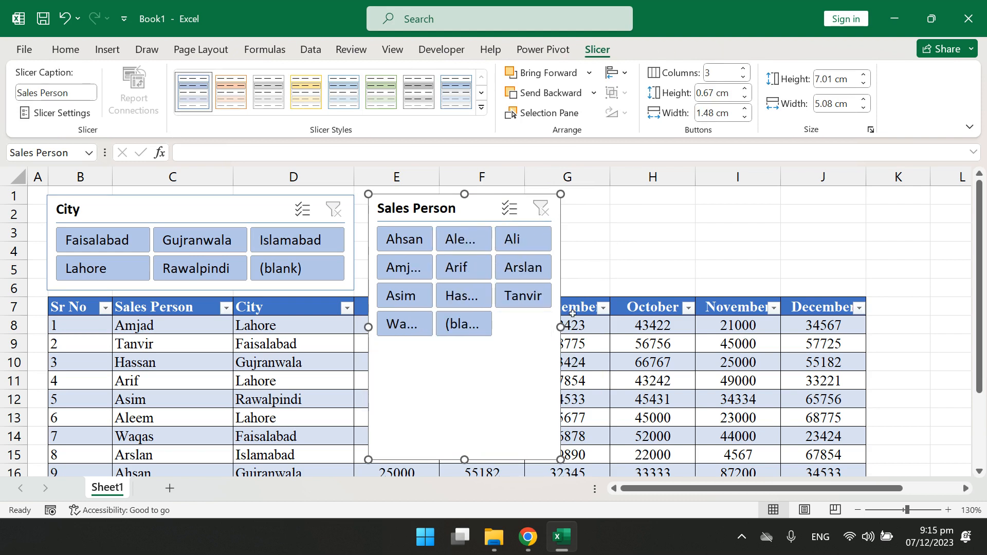
drag(560, 327, 781, 287)
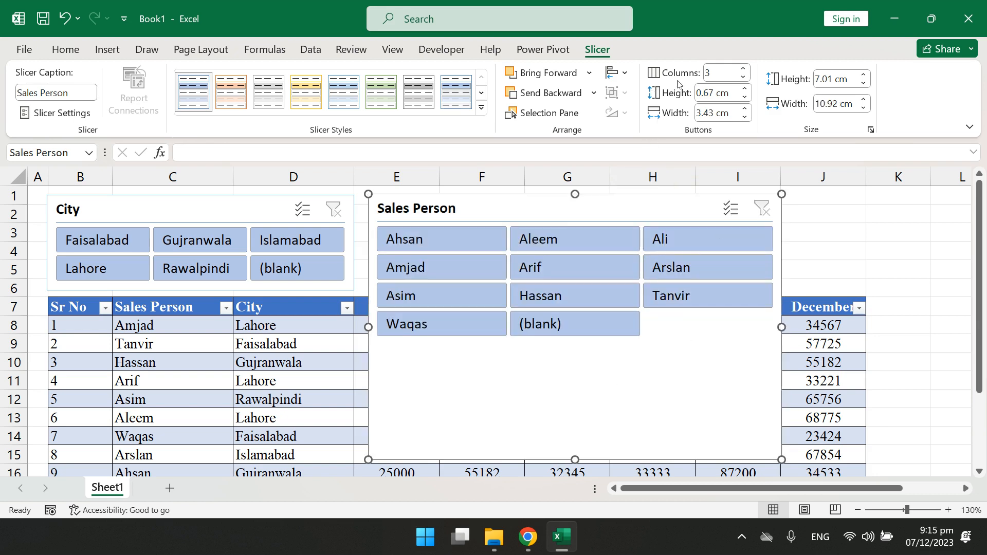
click(743, 70)
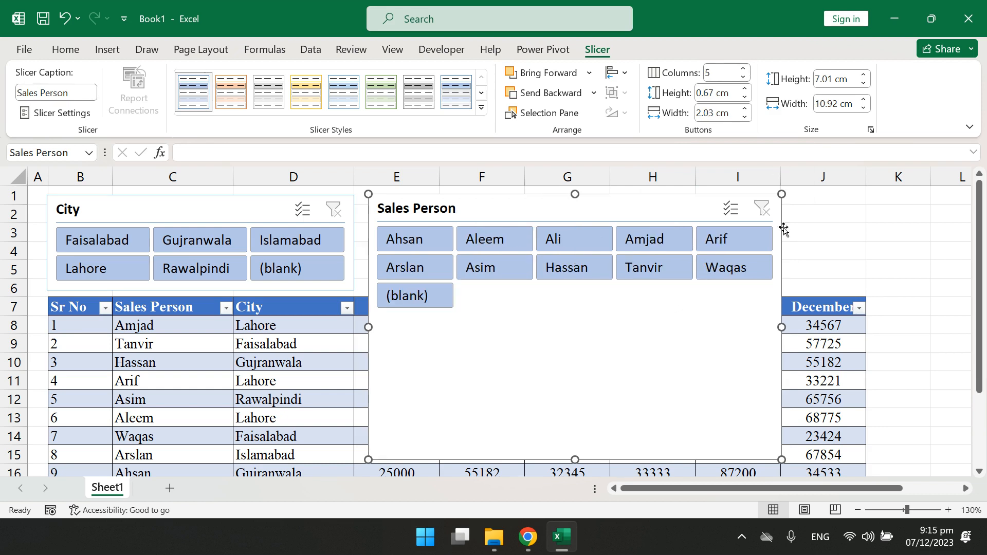
drag(783, 327, 864, 316)
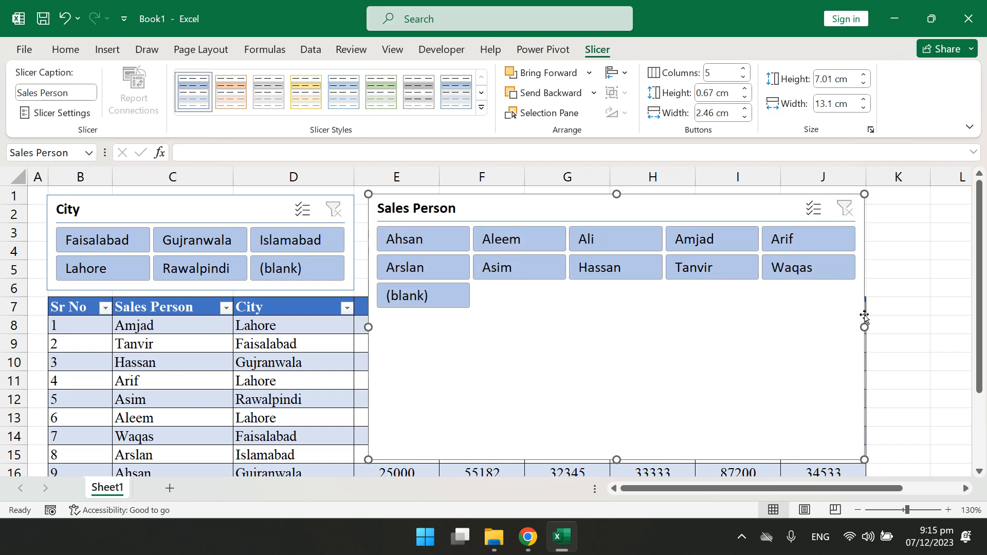
click(744, 70)
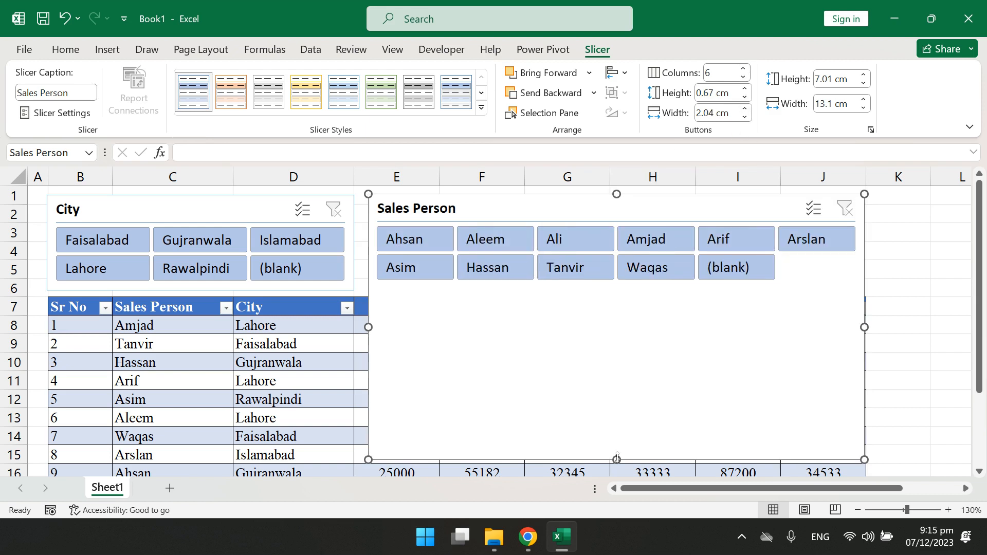
- Reduce the Sales Person slicer's height to about 2.5 cm so it ends above the table, and collapse the ribbon
drag(617, 459, 628, 290)
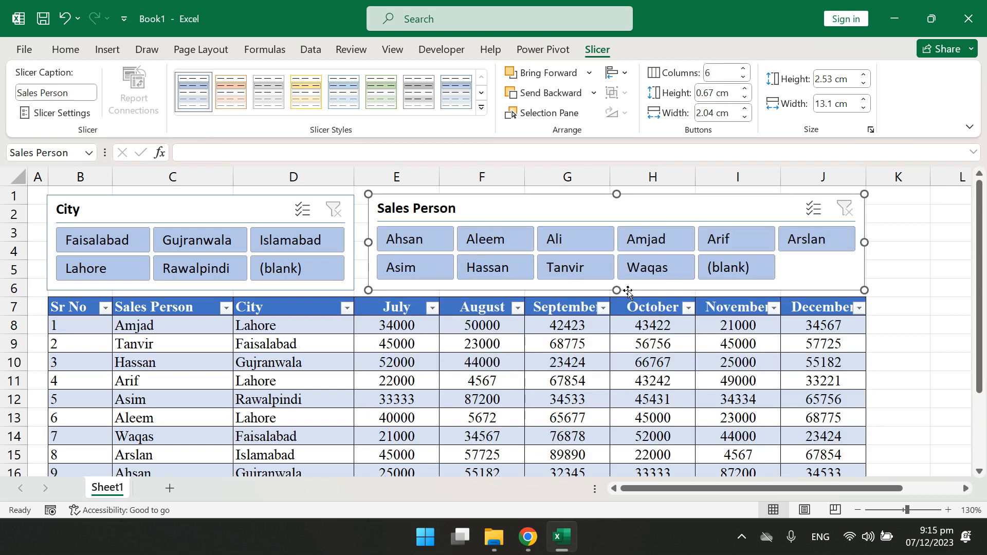
click(918, 236)
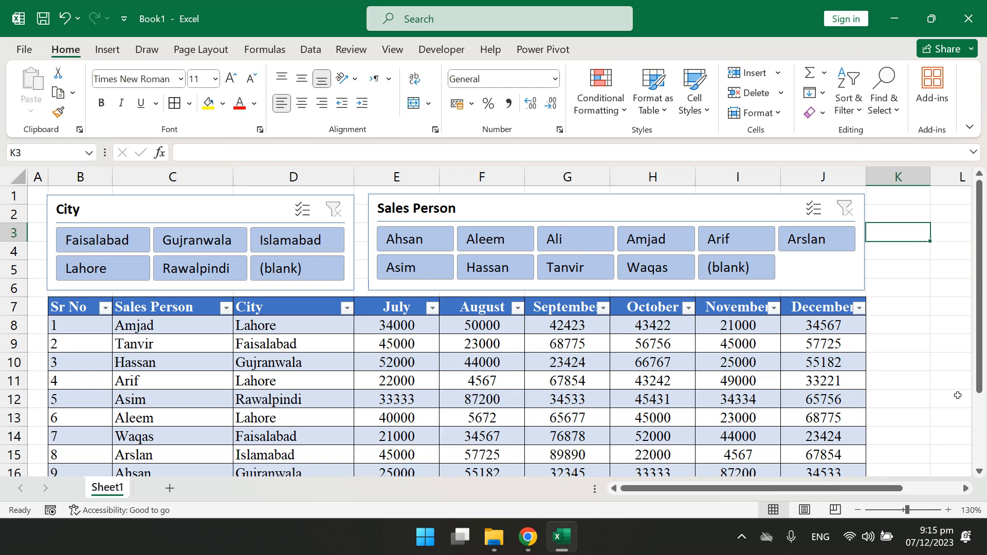
key(ctrl+F1)
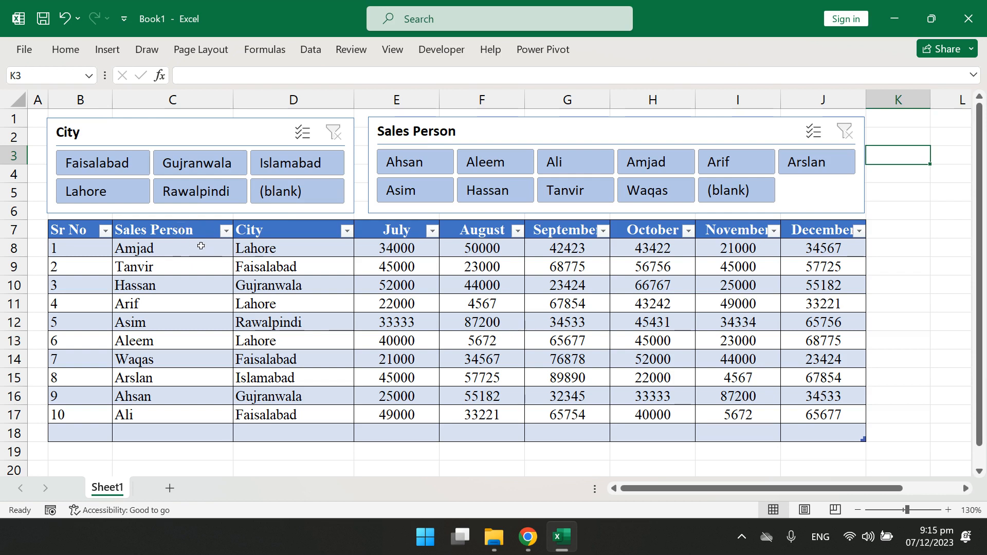
- Try the City slicer by filtering the table to Gujranwala and to Lahore in turn, and clear the filter
click(184, 163)
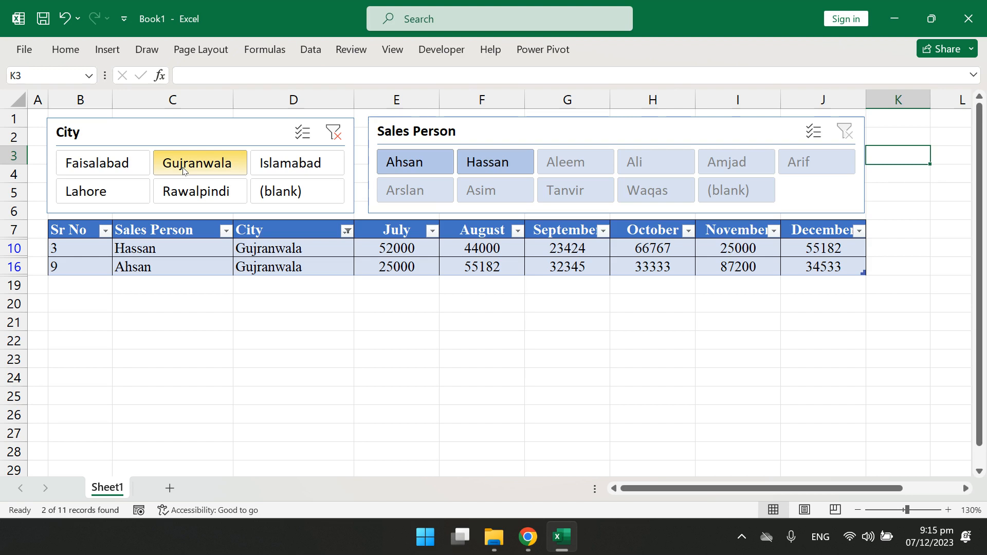
click(119, 190)
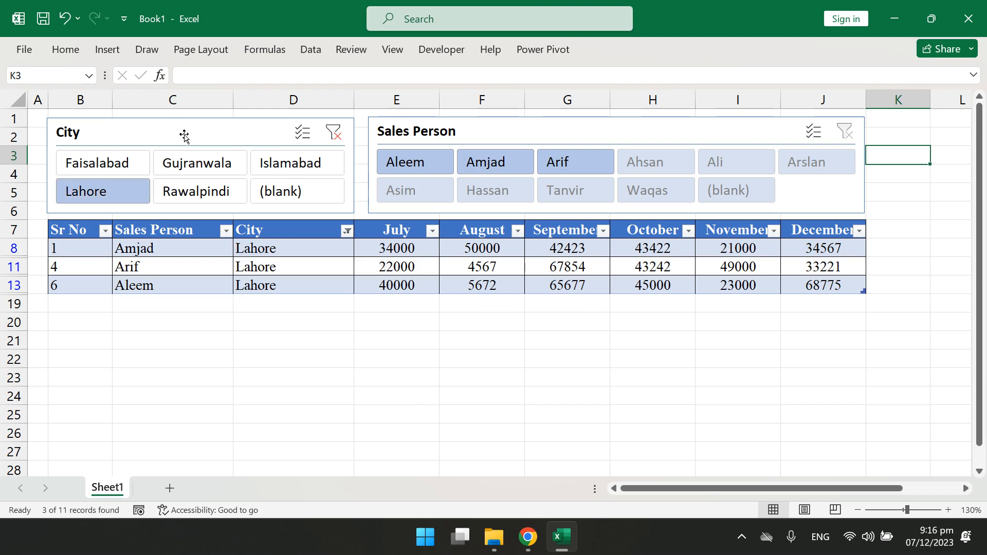
click(339, 137)
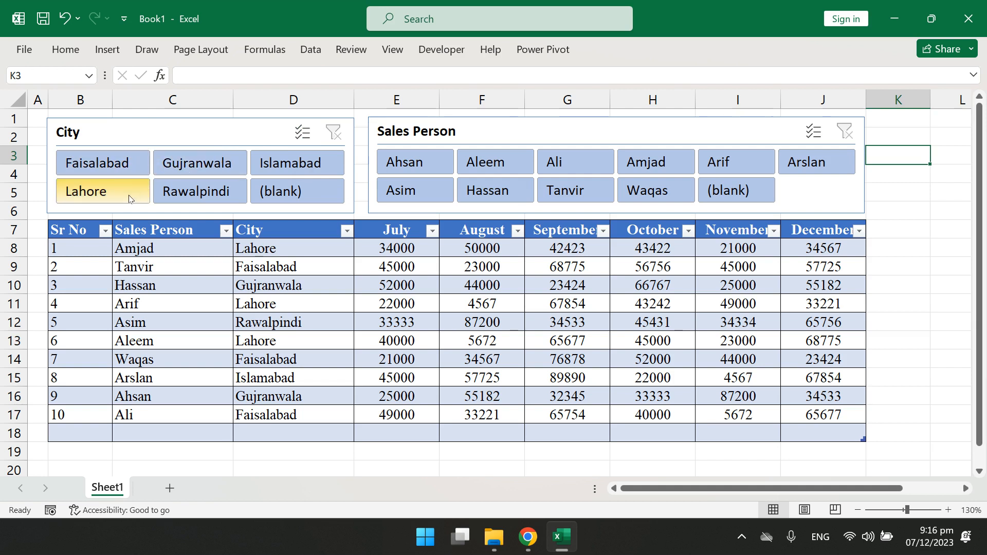
- Turn on multi-select for the City slicer, and exclude and re-include Gujranwala and Lahore
click(297, 142)
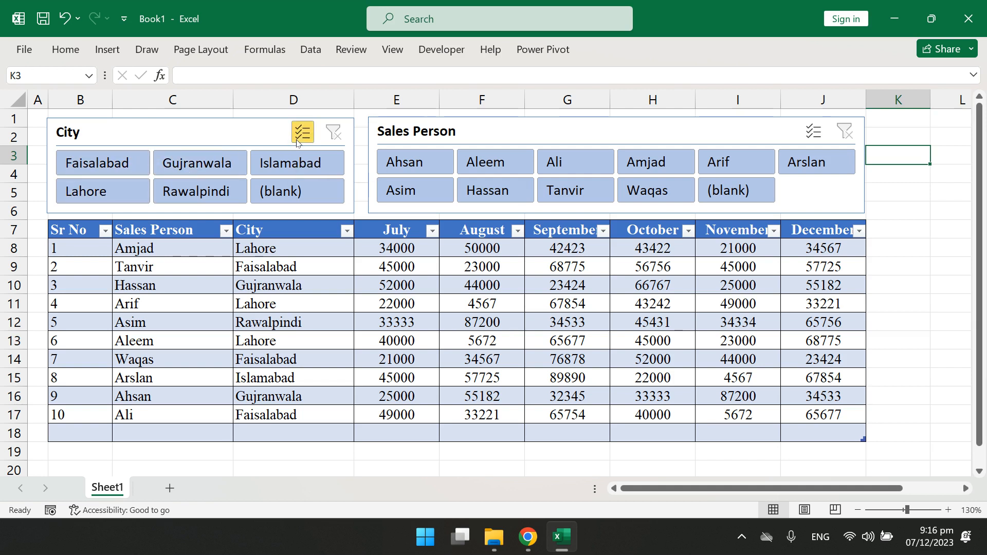
click(202, 170)
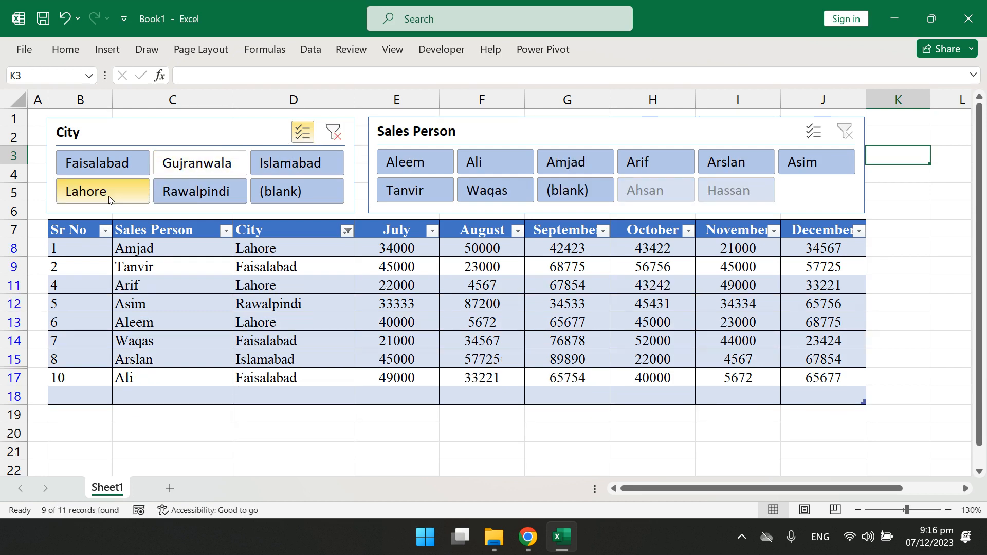
click(109, 198)
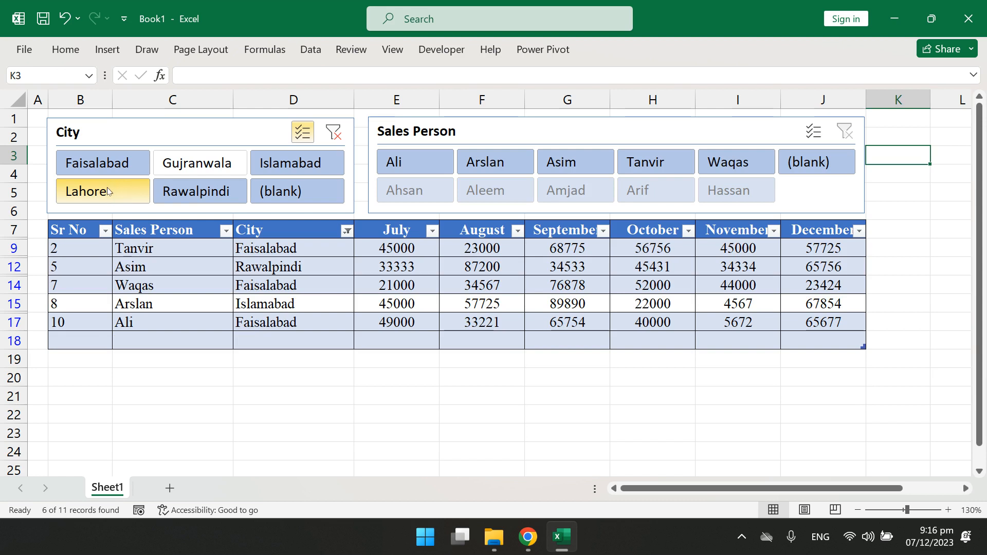
click(111, 192)
click(195, 164)
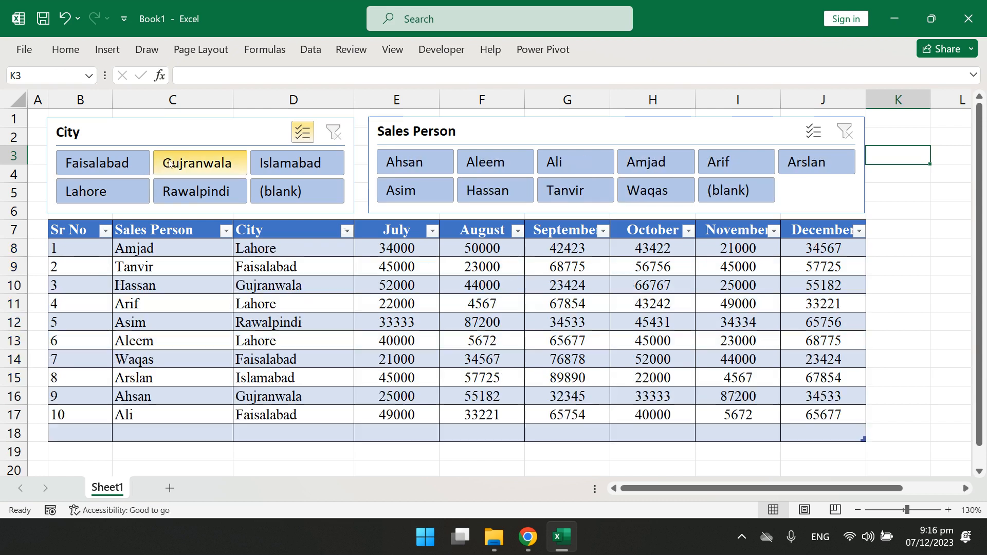
- Exclude Faisalabad, Rawalpindi and Islamabad with the City slicer, and clear its filter
click(130, 163)
click(188, 190)
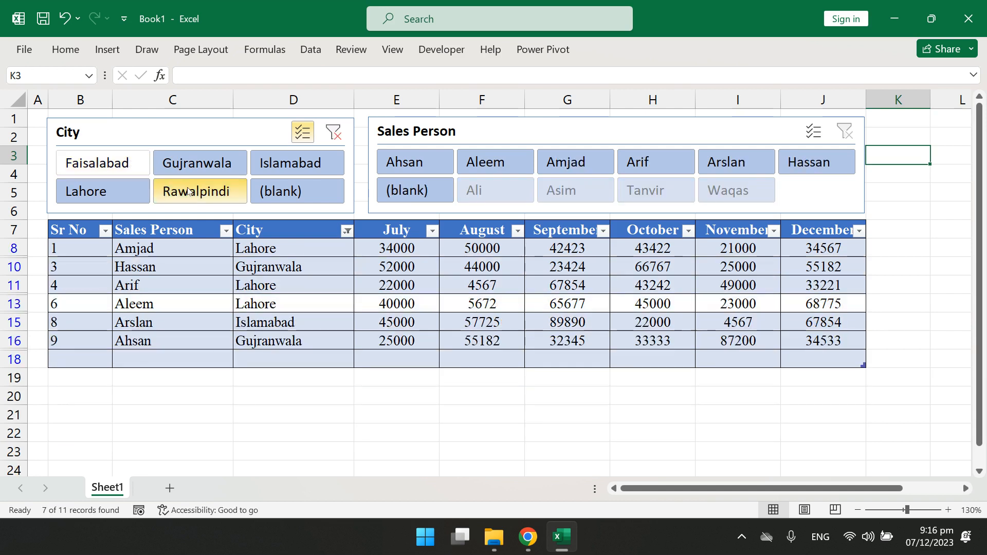
click(288, 164)
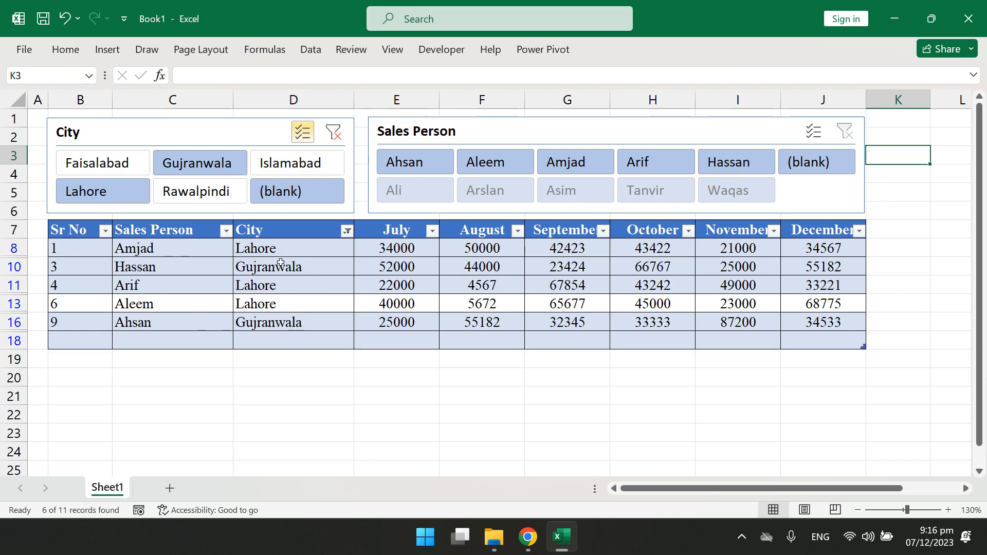
click(333, 132)
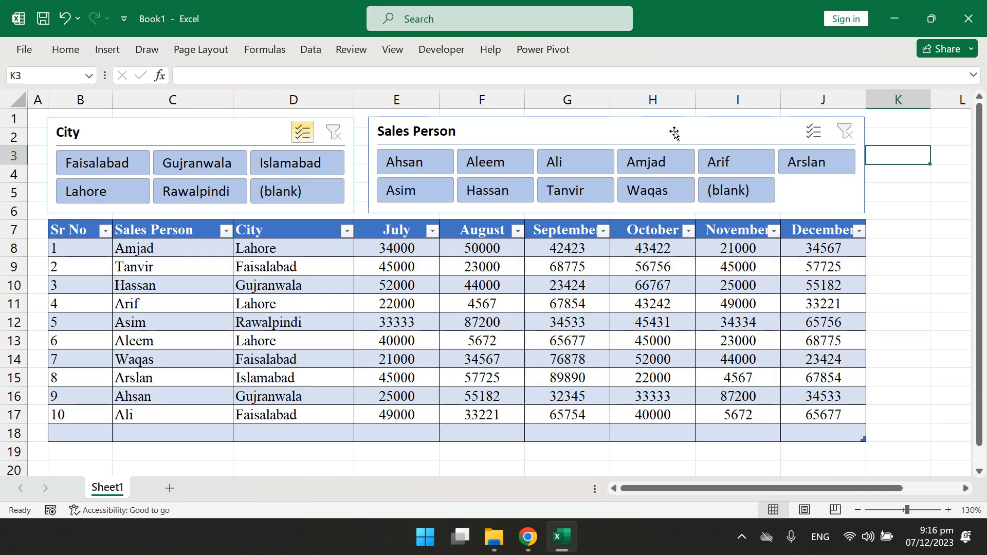
- Filter the table to the sales person of Sr No 9, switch to that of Sr No 2, and clear the filter
click(435, 158)
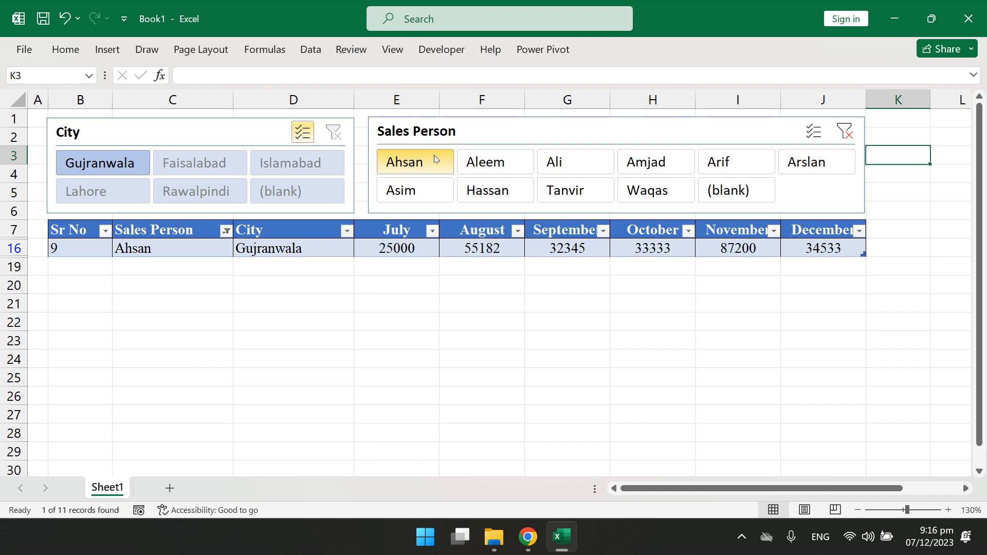
click(566, 189)
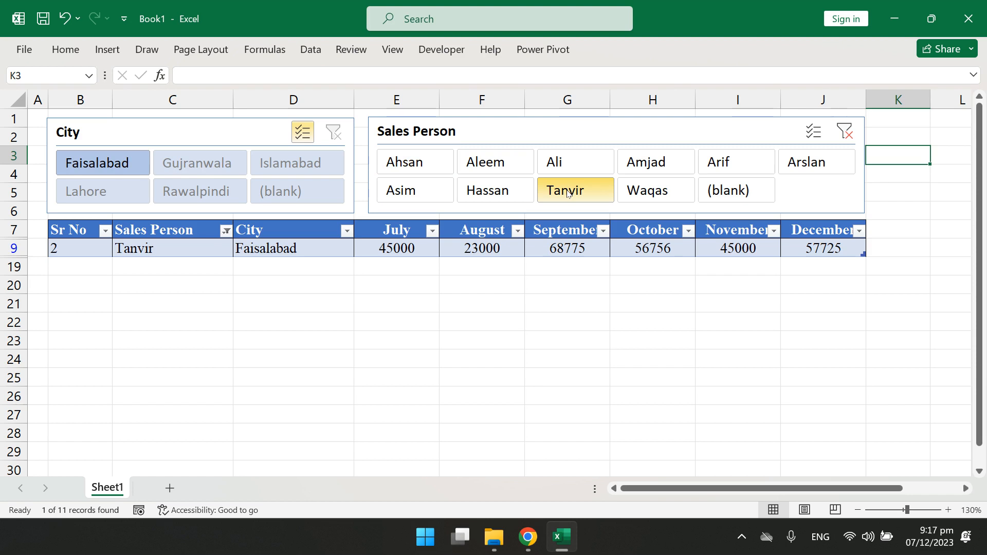
click(845, 132)
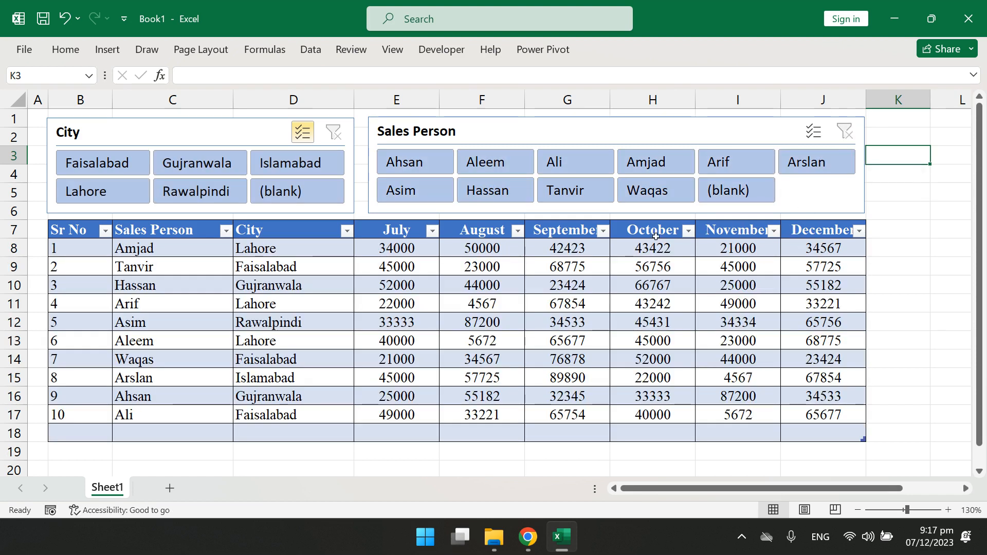